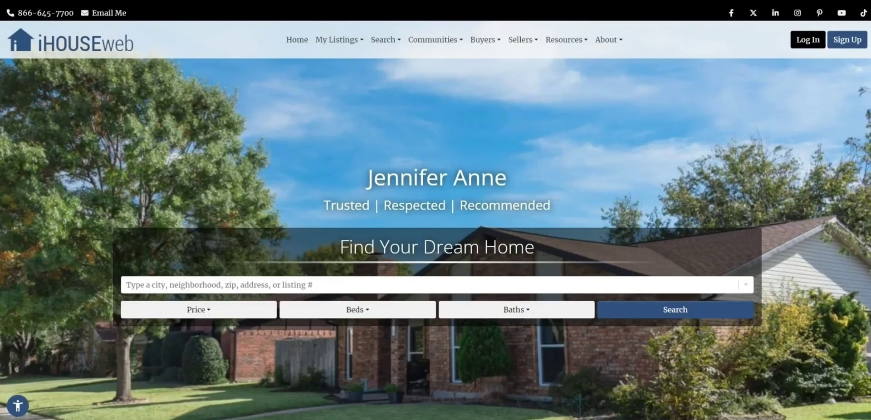
Scroll through the public homepage down to the footer
scroll(435, 227, "down", 20)
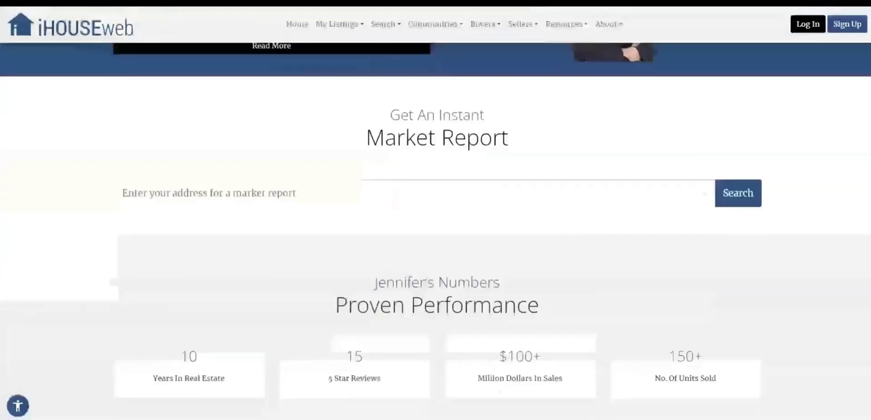
scroll(436, 227, "down", 20)
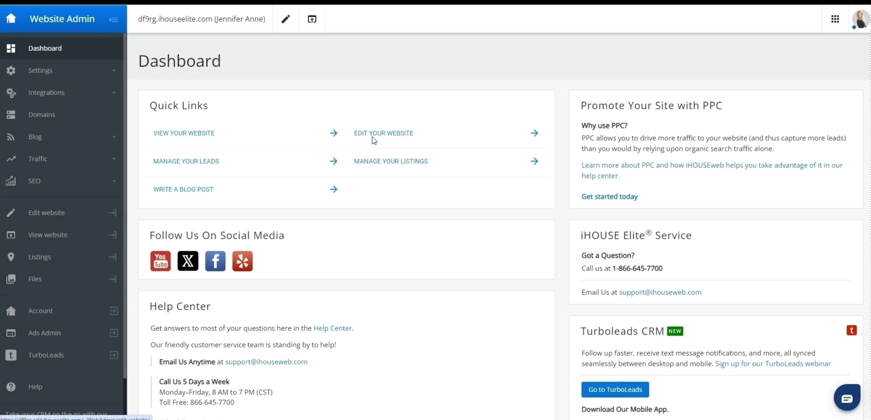
Open the website in edit mode via EDIT YOUR WEBSITE in Quick Links
left_click(372, 141)
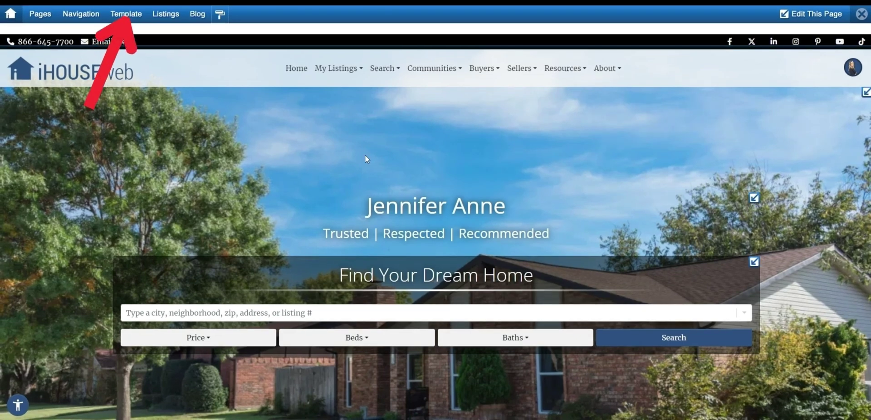
Check the All Colors and All Companies filters, then apply the Lateral Red template
left_click(126, 14)
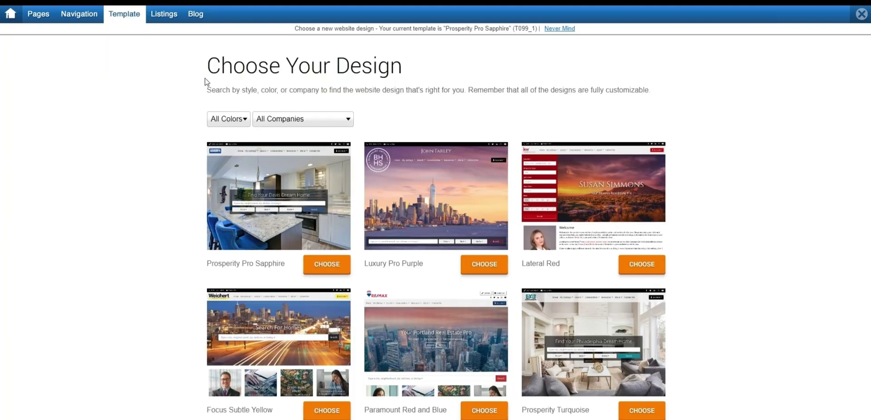
left_click(243, 120)
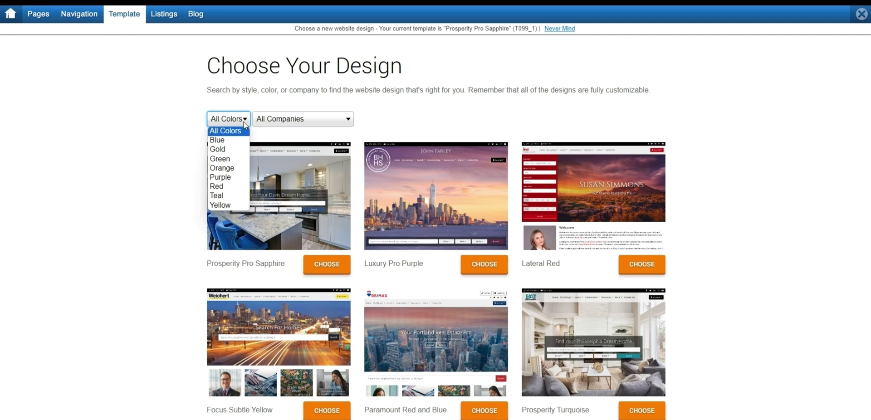
left_click(243, 122)
left_click(343, 120)
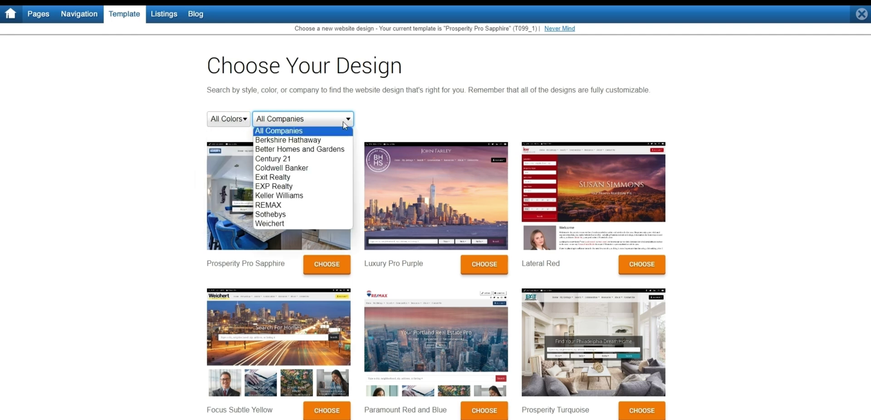
left_click(343, 121)
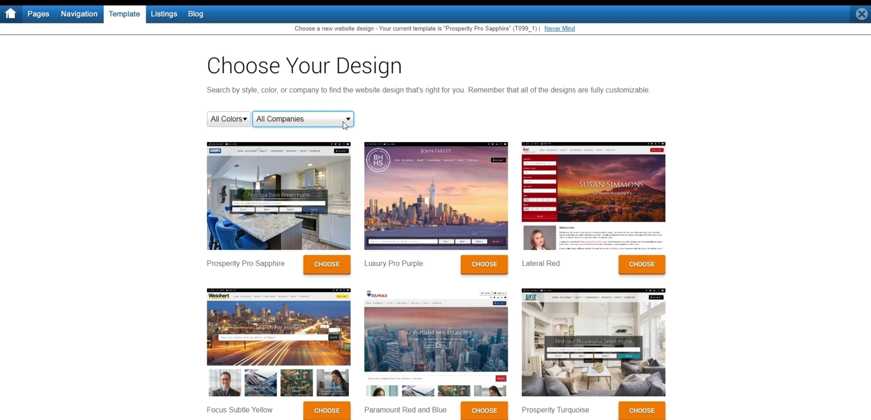
left_click(650, 269)
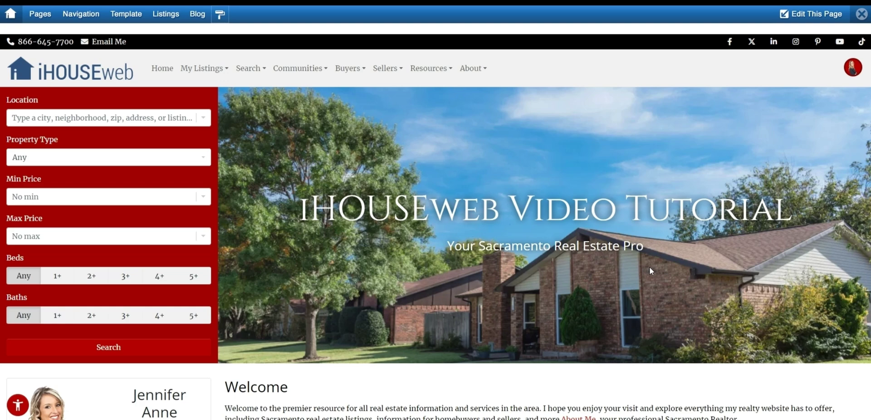
Choose Prosperity Pro Sapphire from the template gallery to restore the original design
left_click(126, 18)
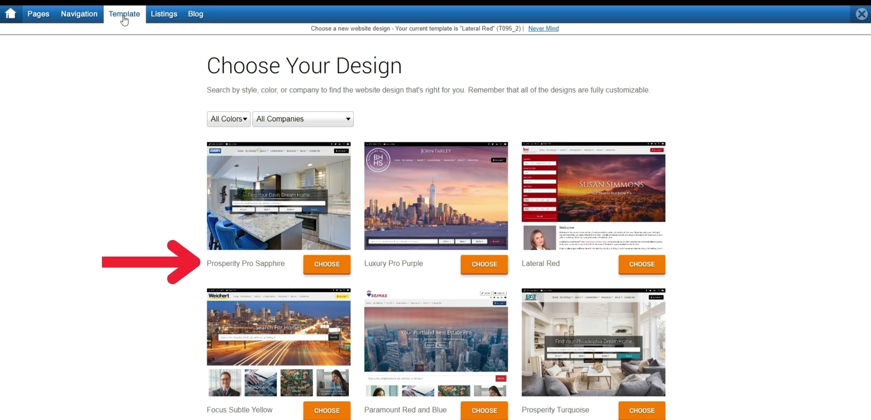
left_click(335, 271)
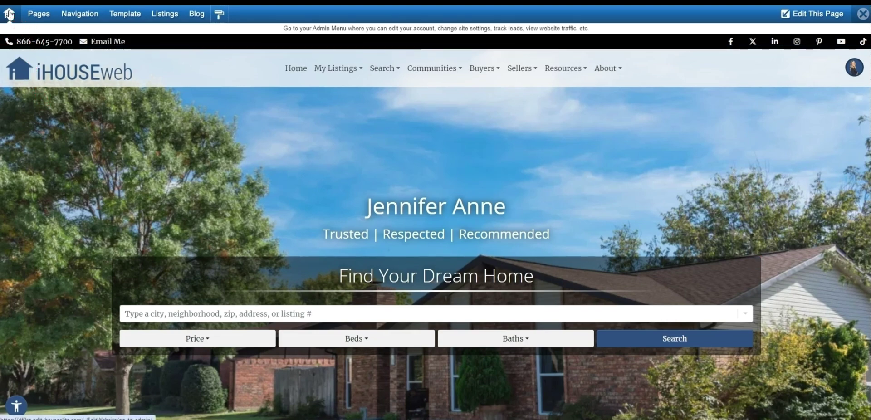
Use the edit toolbar's home icon to return to the Admin Dashboard
left_click(9, 13)
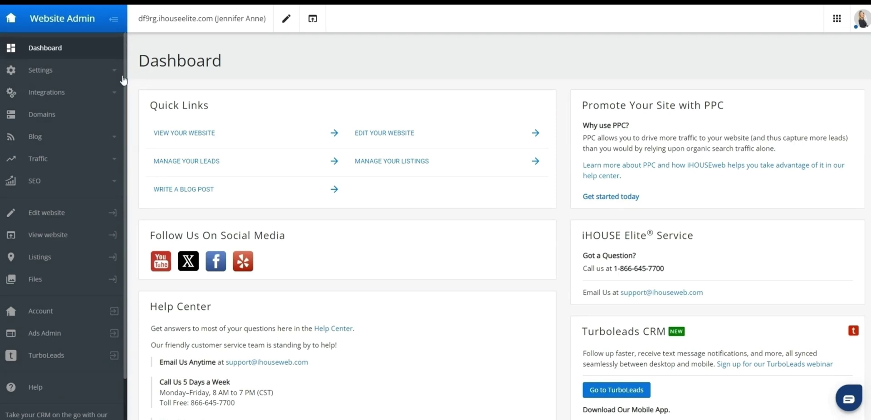
Expand Settings in the sidebar to list Branding, Search Defaults and Spam Settings
left_click(98, 74)
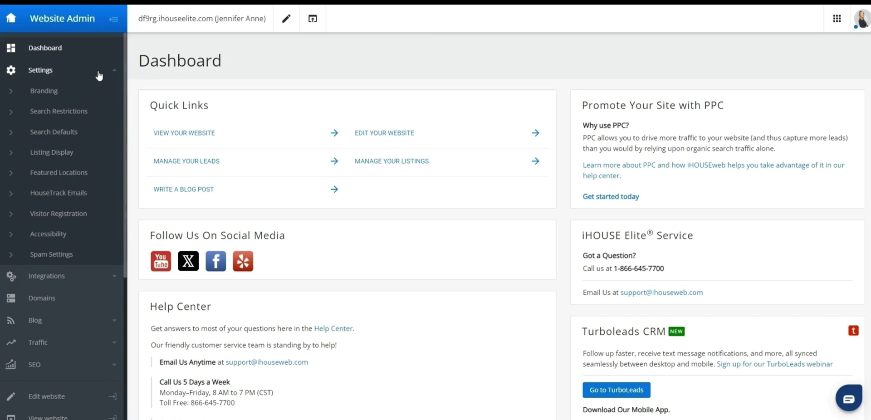
Collapse Settings, briefly expand Integrations, then expand Blog to show Posts, Comments and Tags
left_click(100, 76)
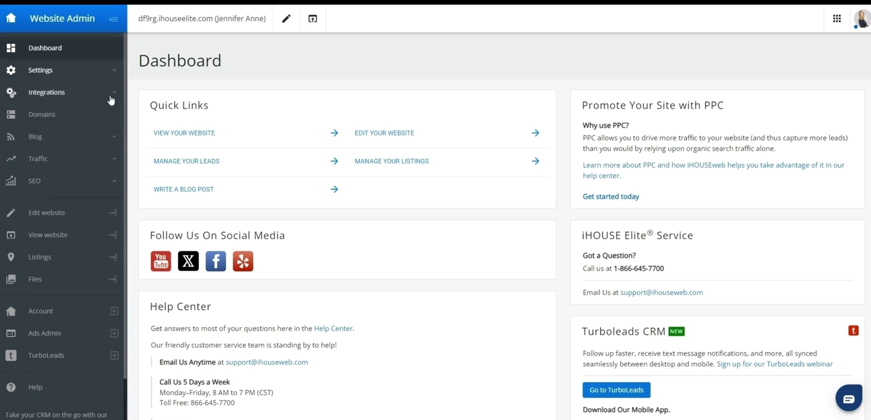
left_click(113, 95)
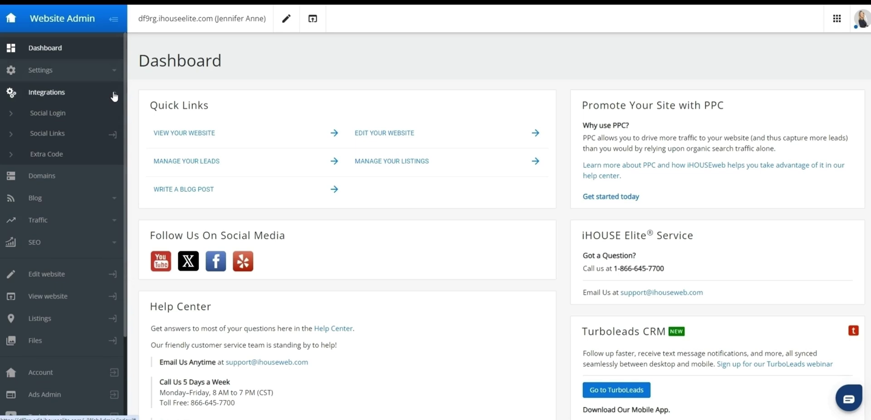
left_click(114, 96)
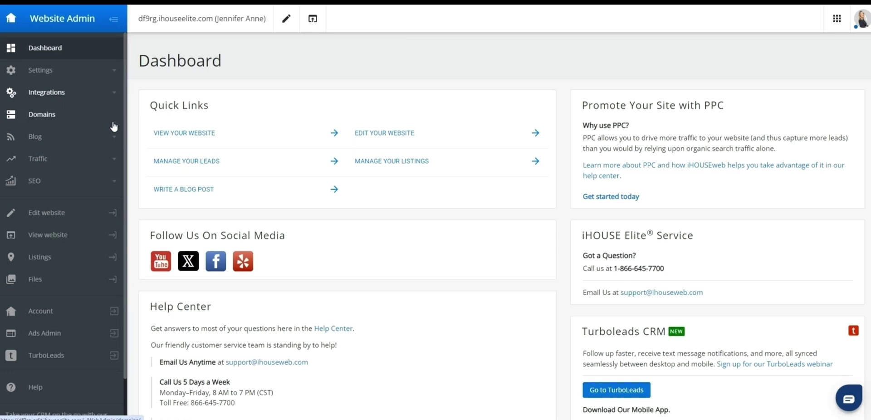
left_click(115, 137)
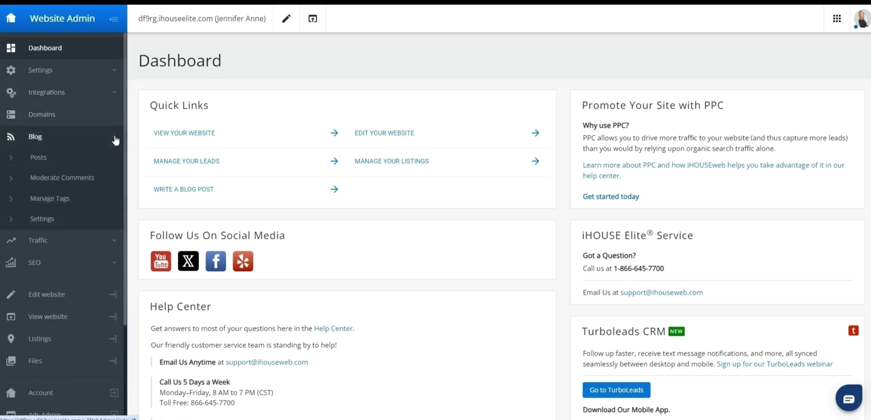
Collapse Blog, then expand and collapse the Traffic and SEO lists in turn
left_click(114, 139)
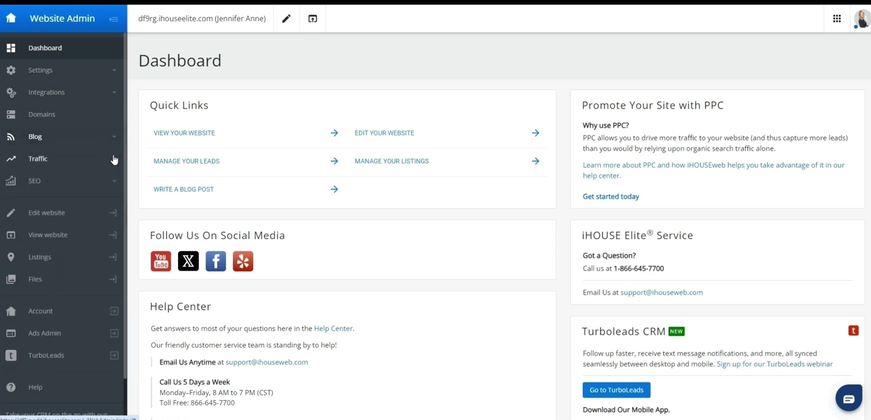
left_click(113, 159)
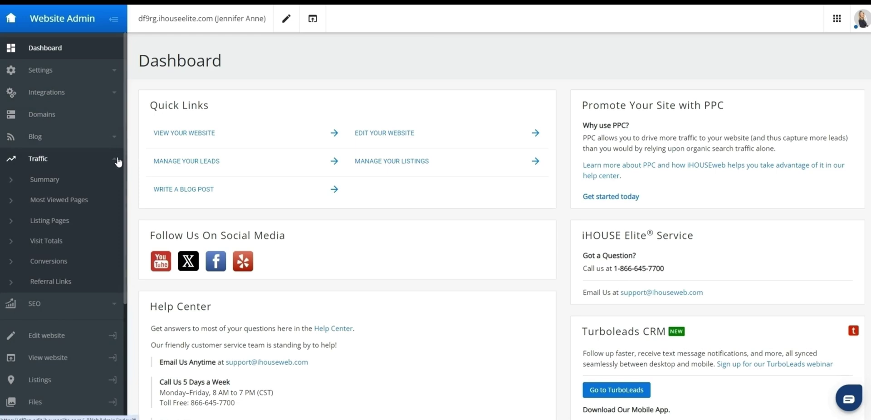
left_click(114, 159)
left_click(114, 182)
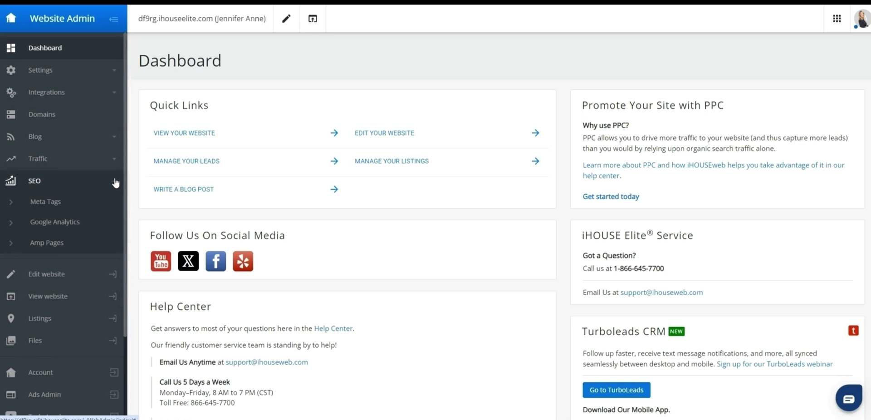
left_click(114, 181)
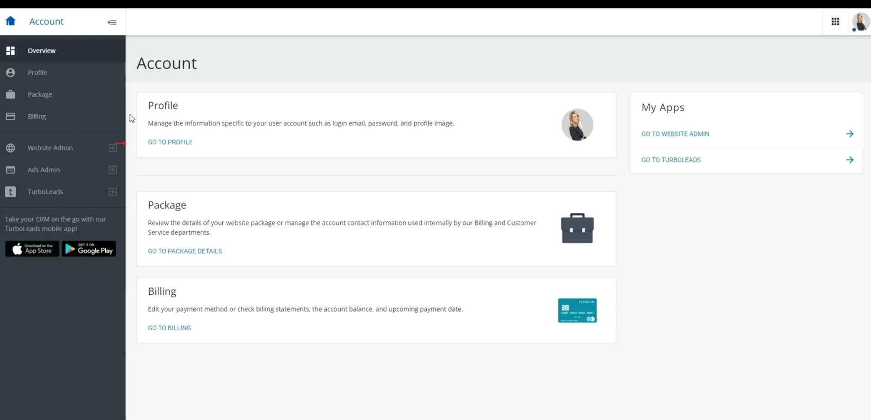
left_click(178, 142)
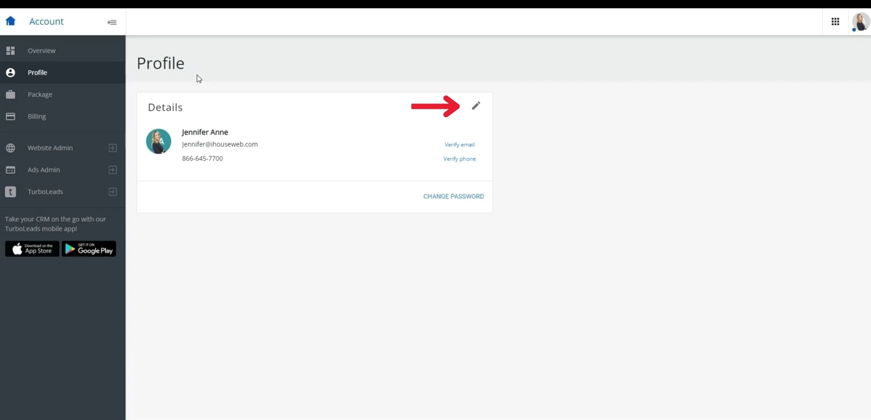
left_click(477, 108)
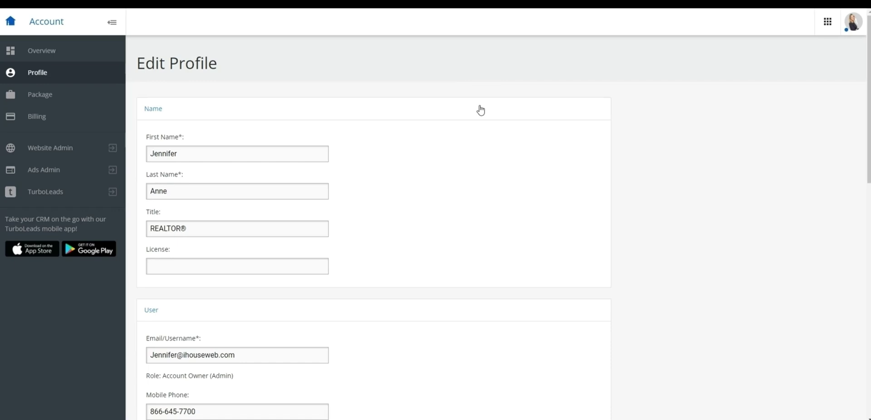
scroll(480, 110, "down", 7)
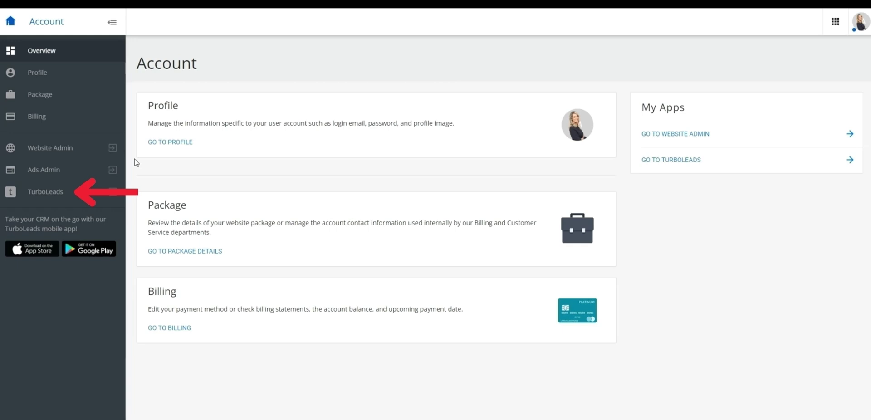
Open TurboLeads from the Account sidebar to reach the CRM Home page
left_click(46, 192)
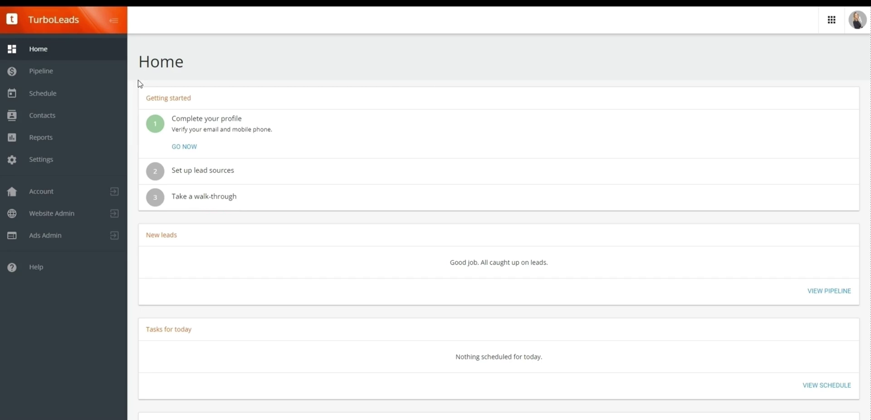
Visit the Pipeline, Schedule, Contacts and Reports pages, ending on TurboLeads Settings
left_click(90, 76)
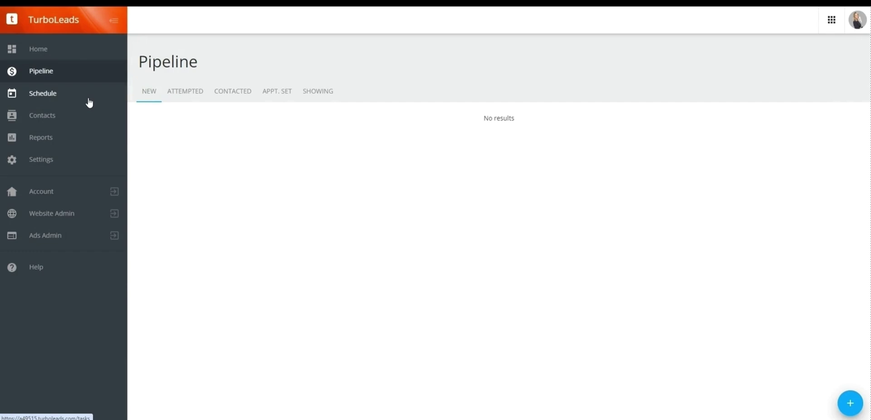
left_click(89, 102)
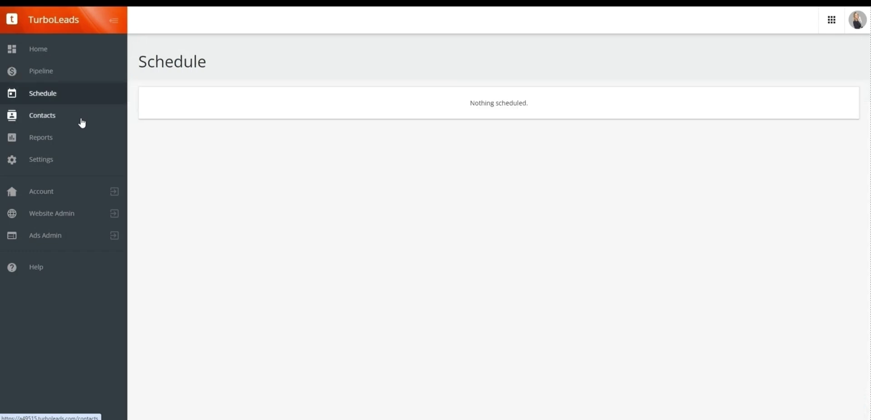
left_click(82, 122)
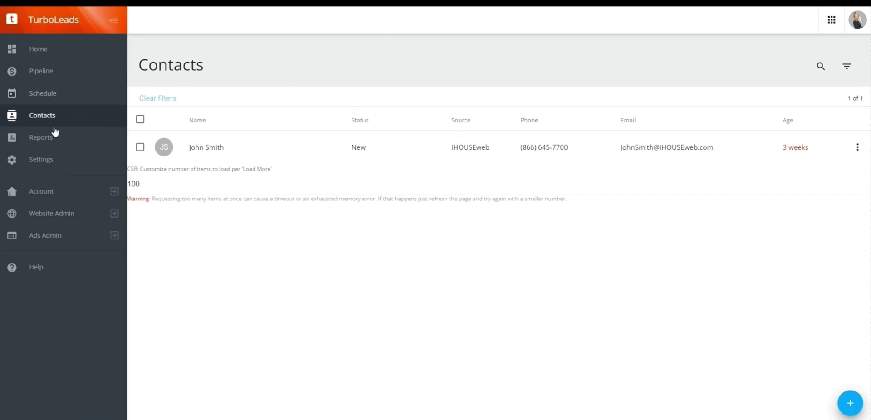
left_click(55, 145)
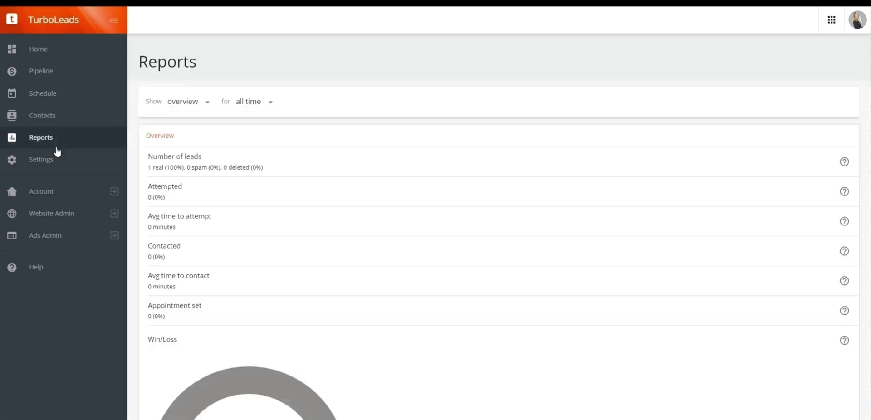
left_click(57, 161)
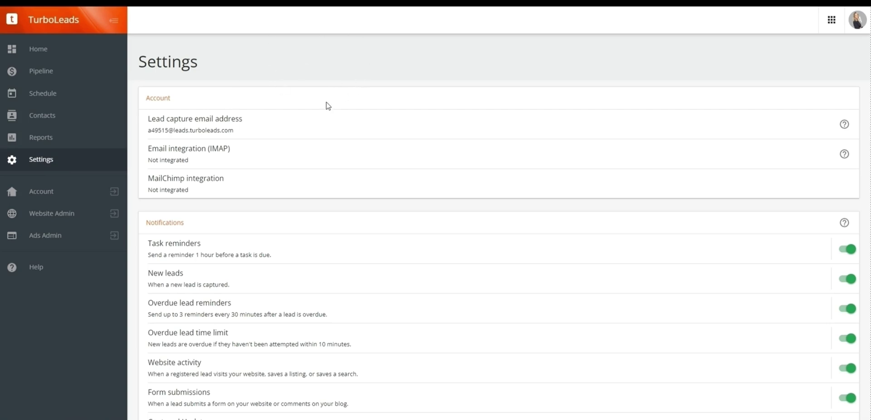
Leave TurboLeads for the Website Admin Dashboard showing quick links, help center and CRM panels
left_click(65, 222)
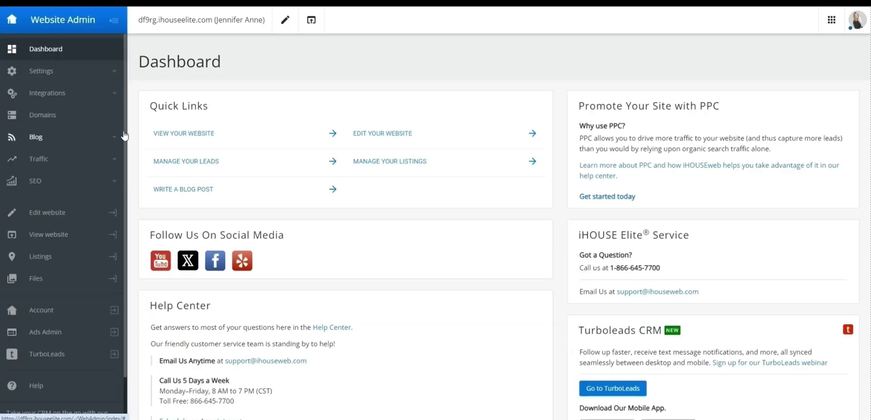